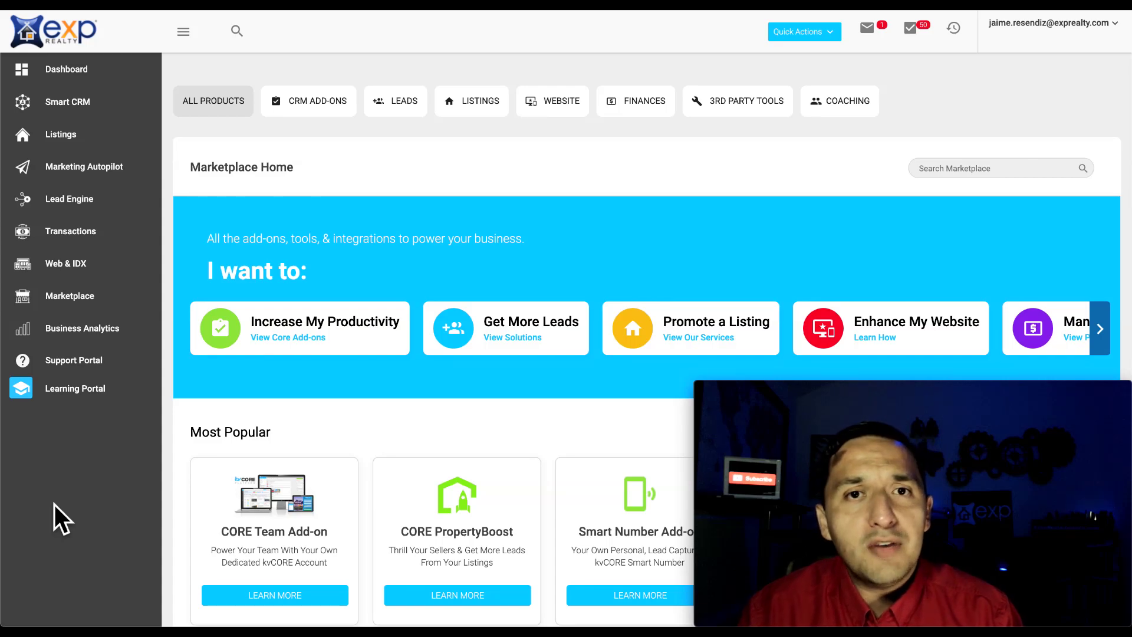
# Reload the Marketplace and open the Api Nation Integrations details from the Recommended section.
pyautogui.click(67, 299)
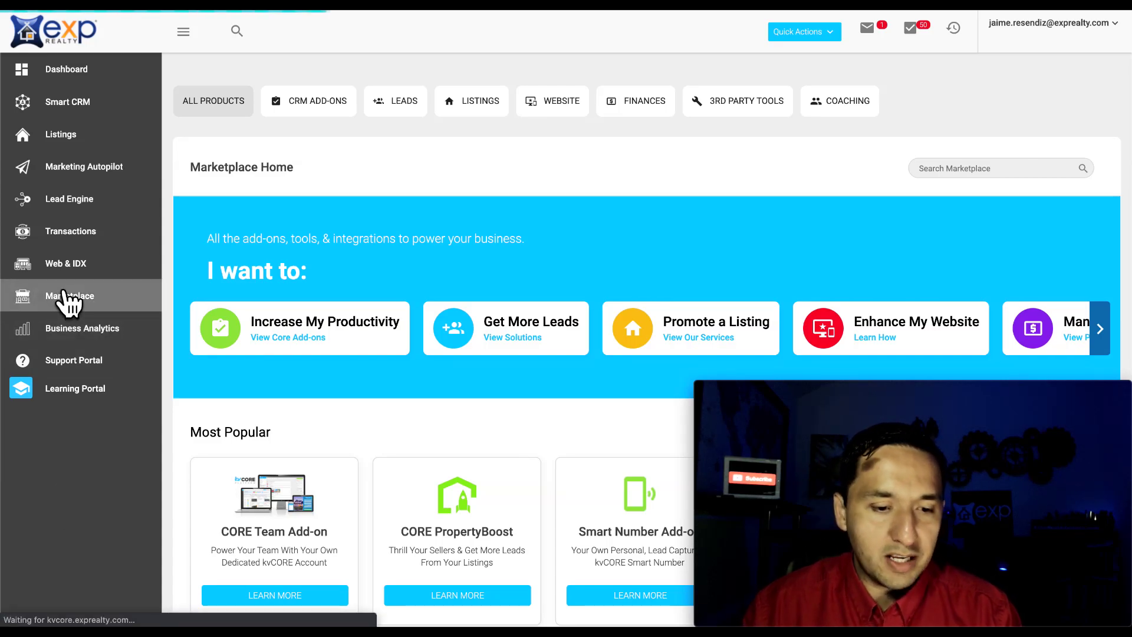
pyautogui.scroll(-10, 351, 437)
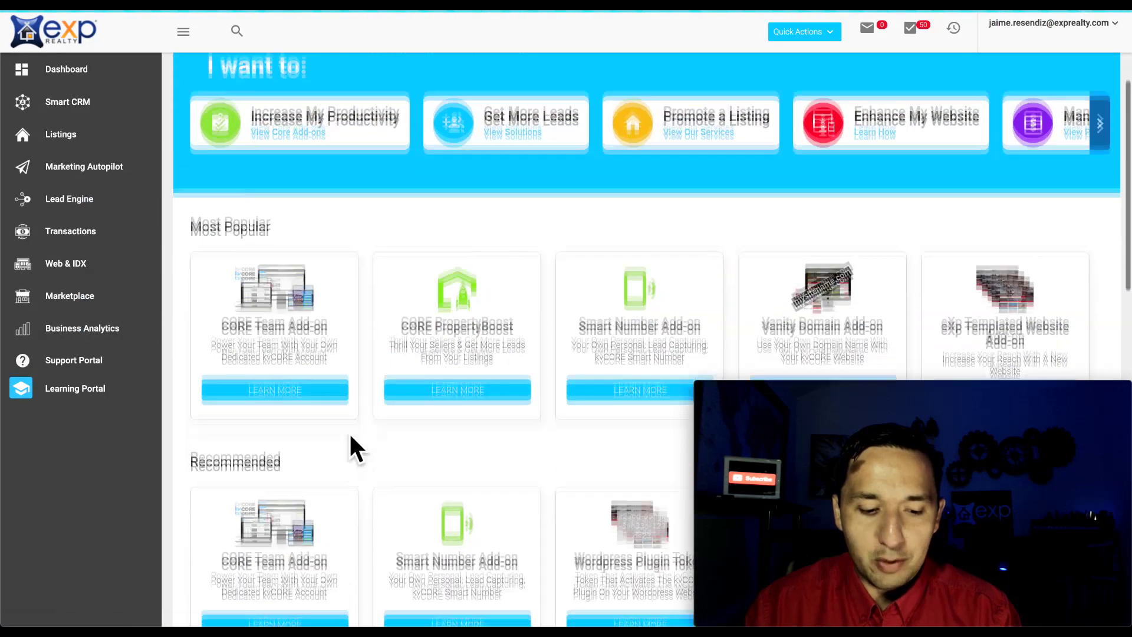
pyautogui.scroll(-2, 351, 446)
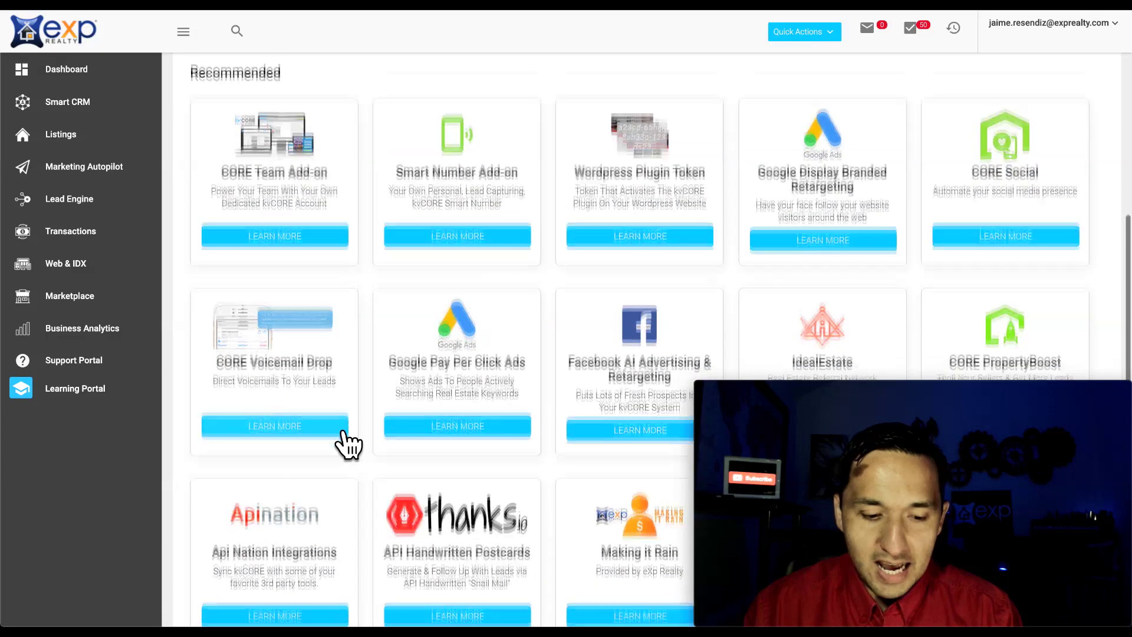
pyautogui.click(275, 503)
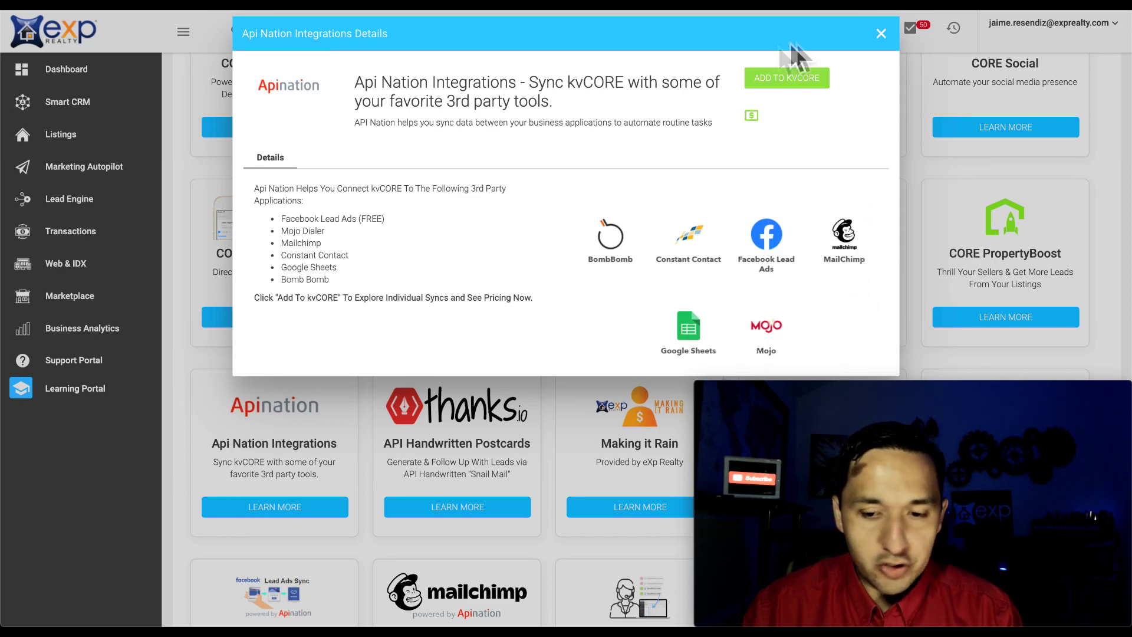
# Add Api Nation to kvCORE and open the Facebook Lead Ads into kvCORE sync configuration.
pyautogui.click(791, 81)
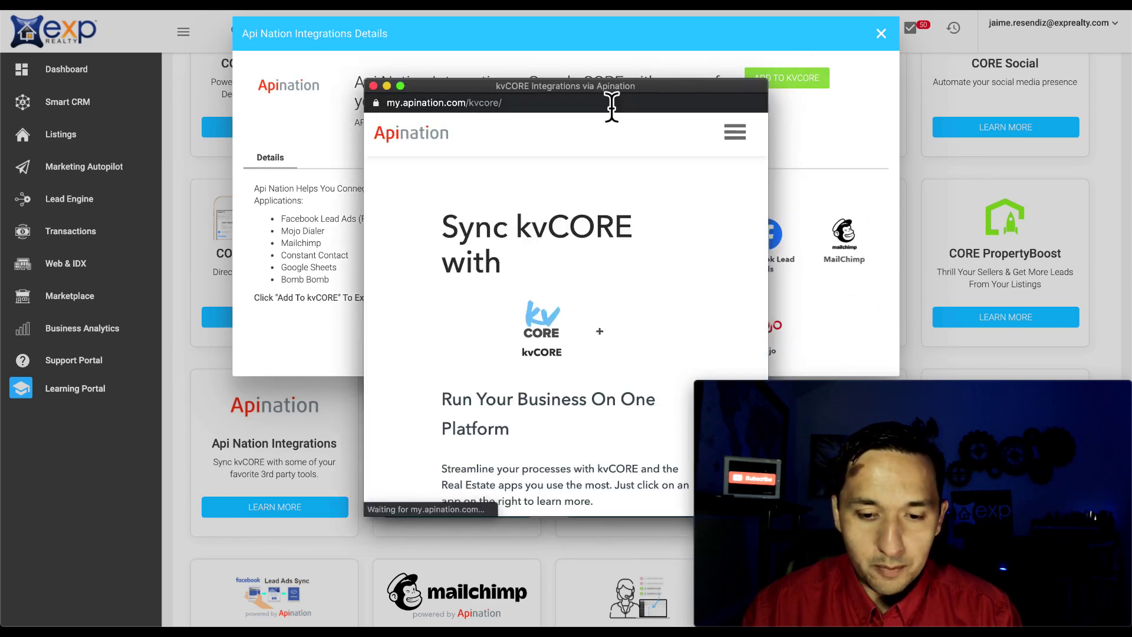
pyautogui.moveTo(611, 88); pyautogui.dragTo(545, 9)
pyautogui.scroll(-8, 521, 203)
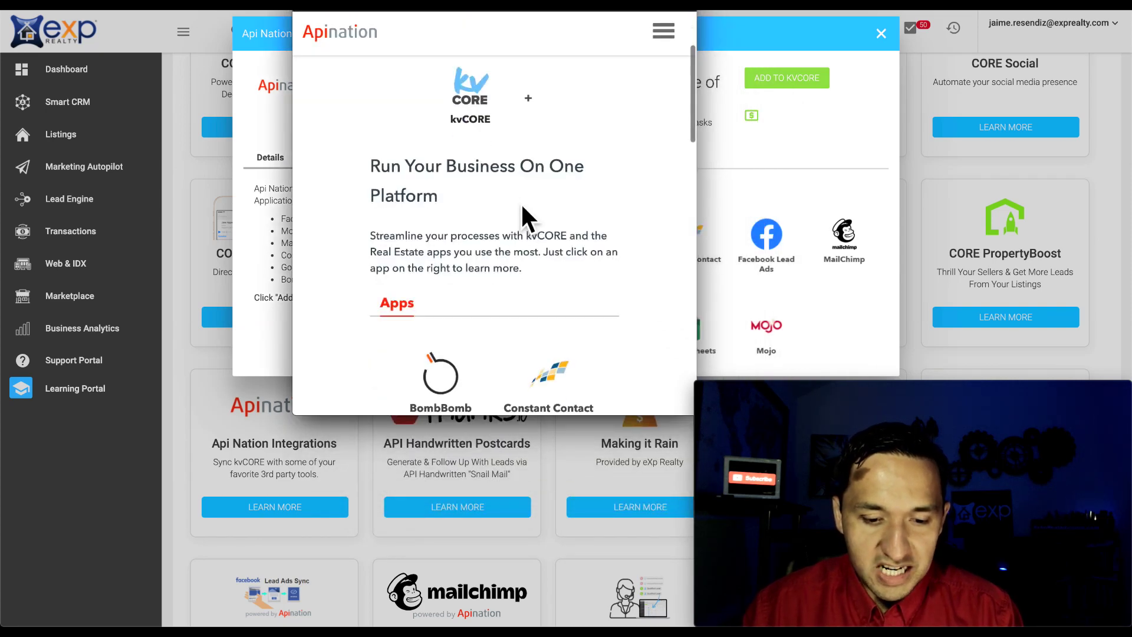
pyautogui.click(442, 142)
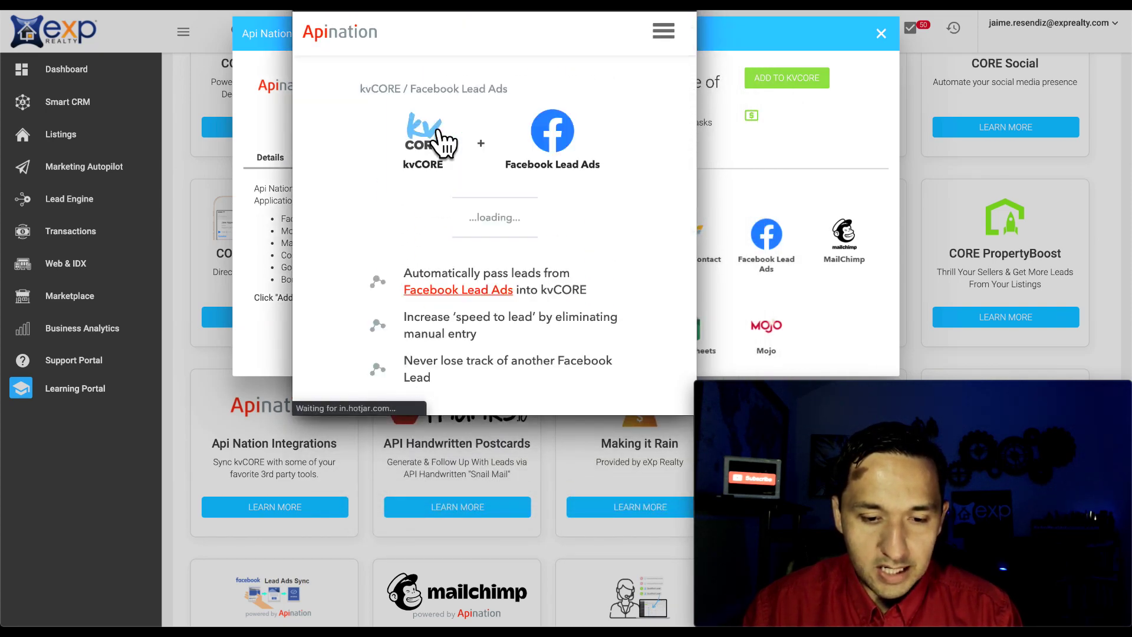
pyautogui.scroll(-3, 554, 328)
pyautogui.scroll(-10, 554, 323)
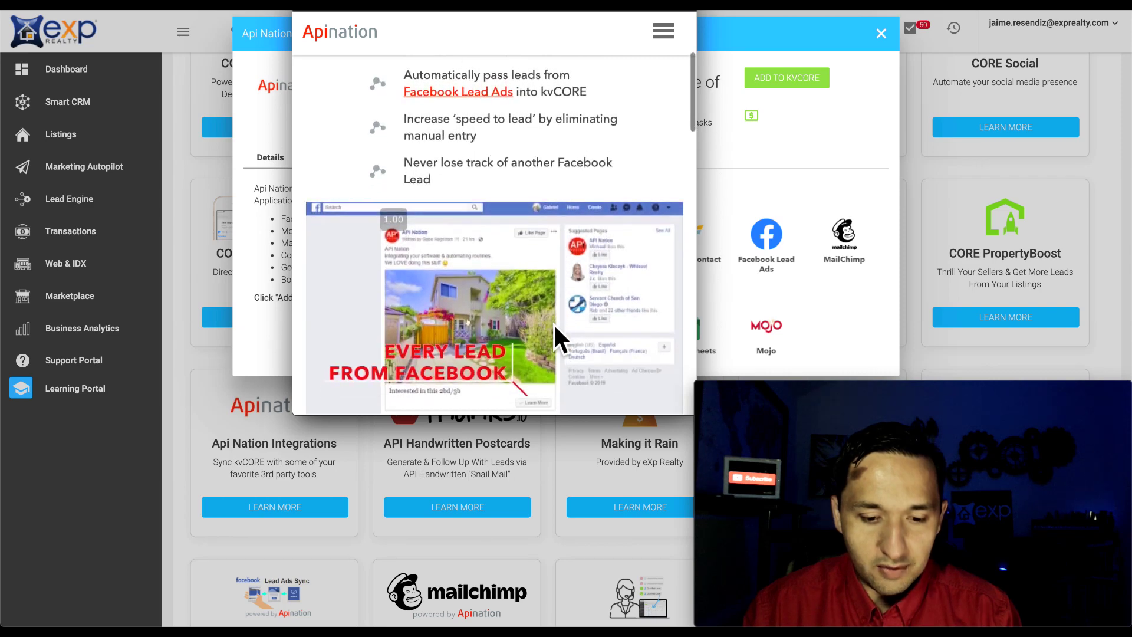
pyautogui.scroll(2, 554, 334)
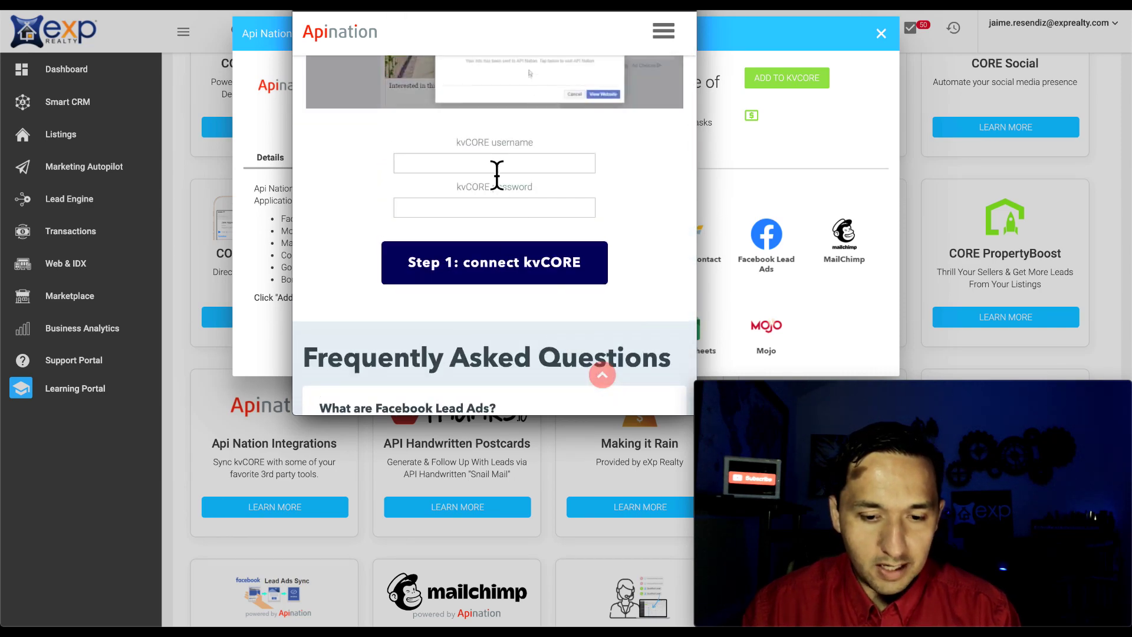
pyautogui.scroll(-5, 609, 248)
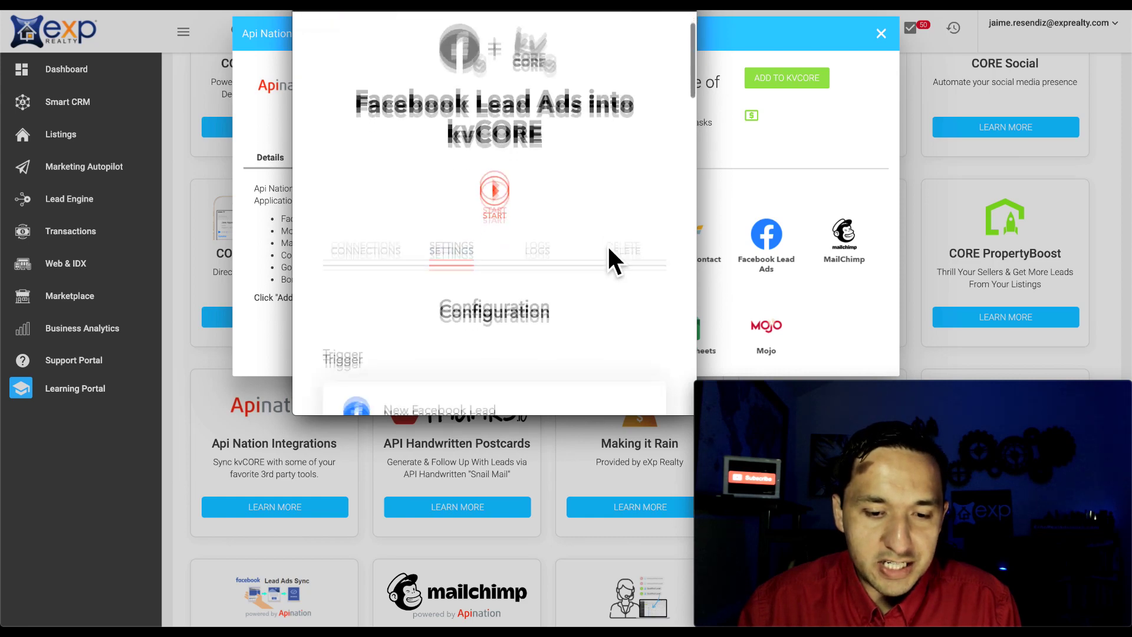
pyautogui.scroll(-1, 607, 245)
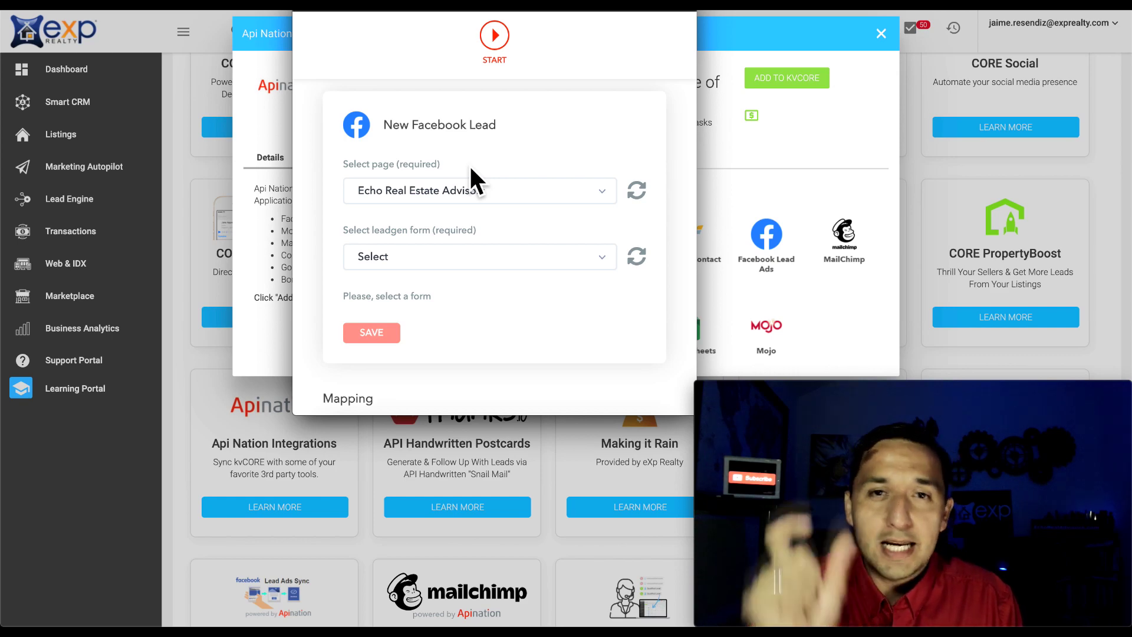
# Choose the Crowley New Construction Community lead form and save the page and form selection.
pyautogui.click(442, 269)
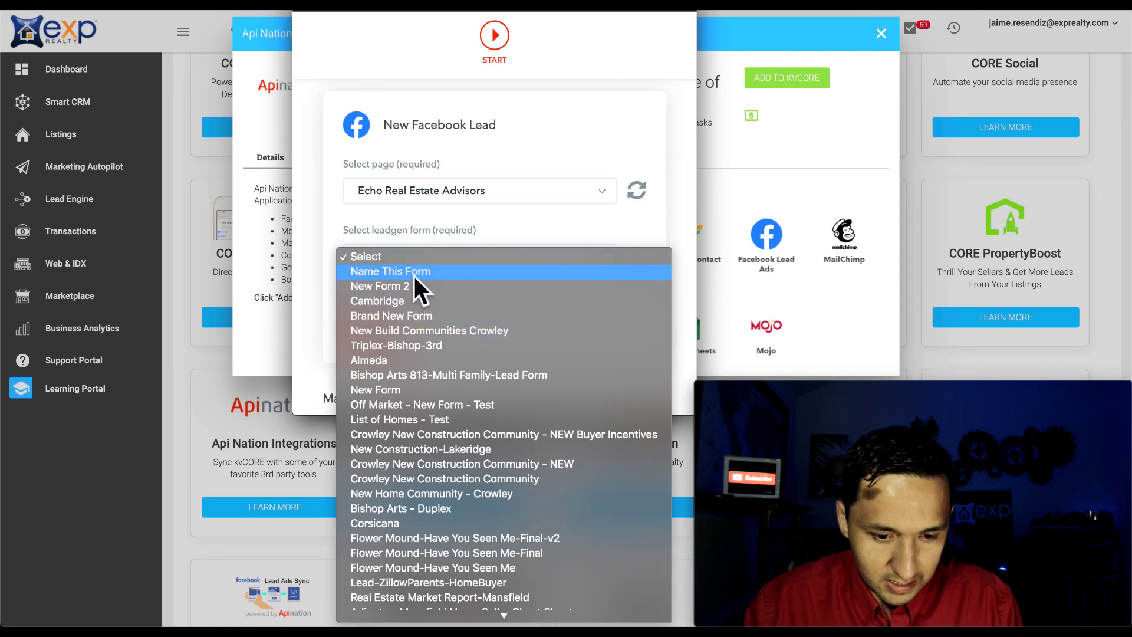
pyautogui.click(423, 445)
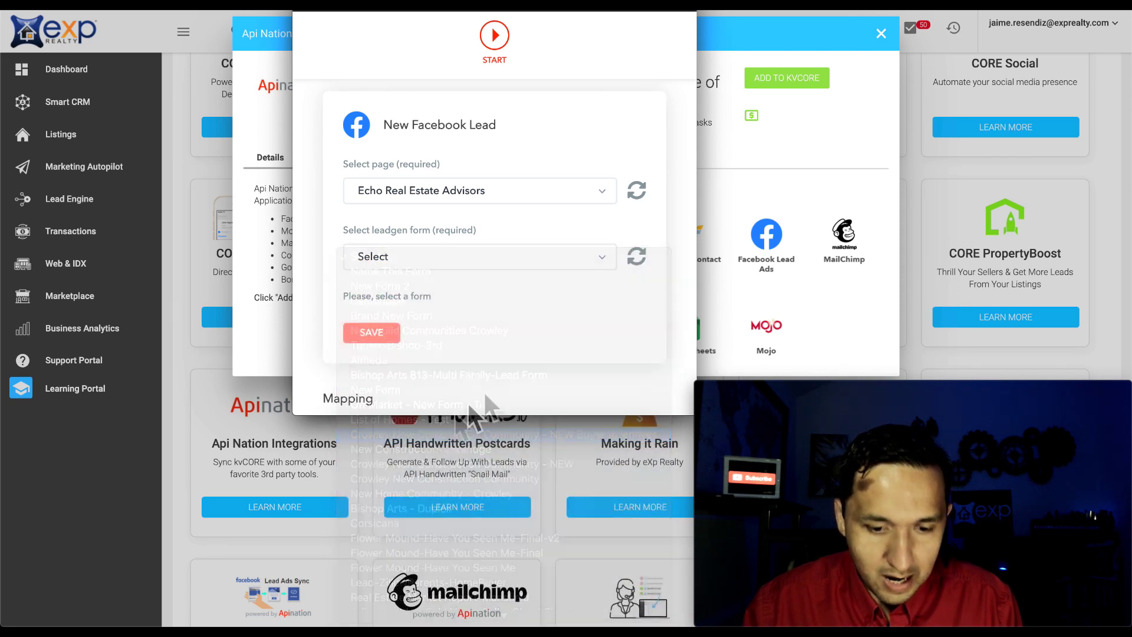
pyautogui.scroll(-3, 483, 281)
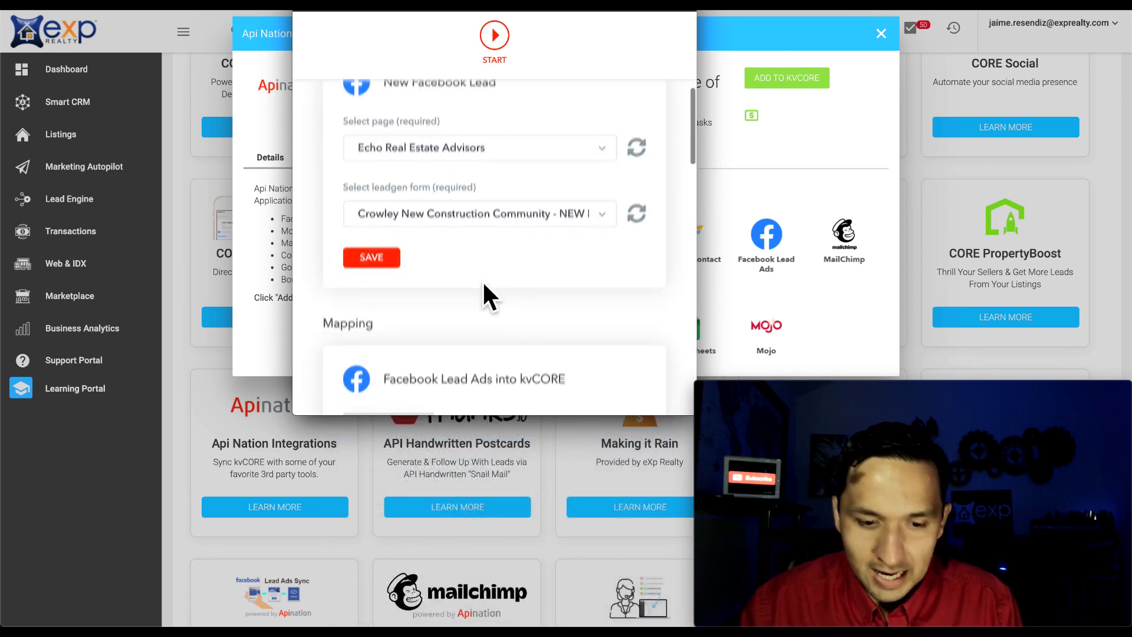
pyautogui.scroll(-1, 483, 280)
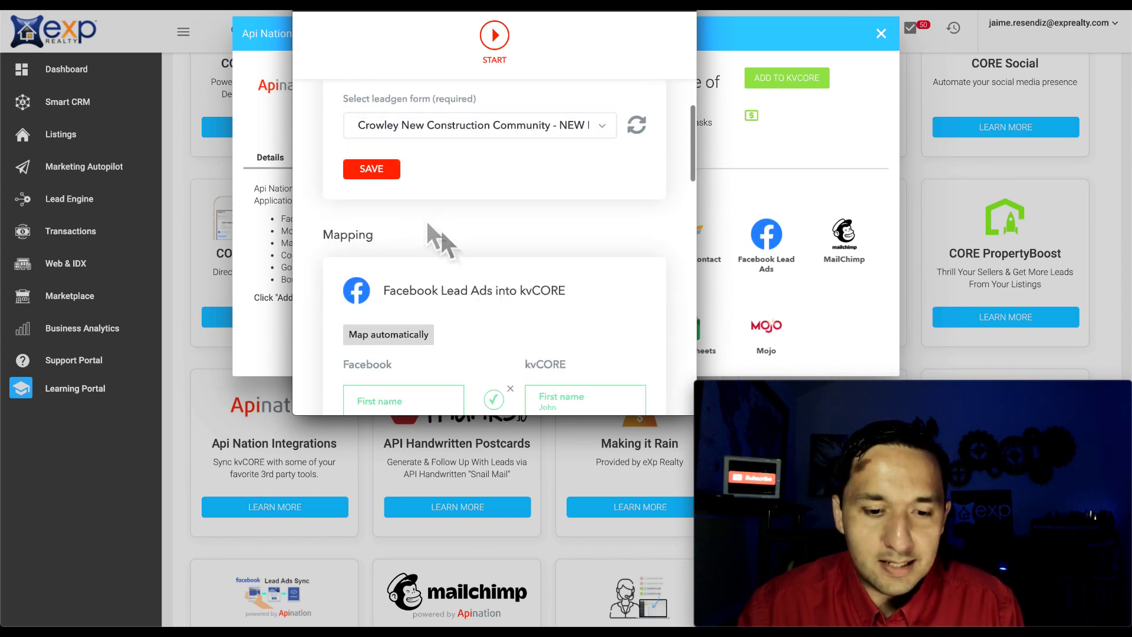
pyautogui.click(371, 172)
pyautogui.scroll(-4, 441, 198)
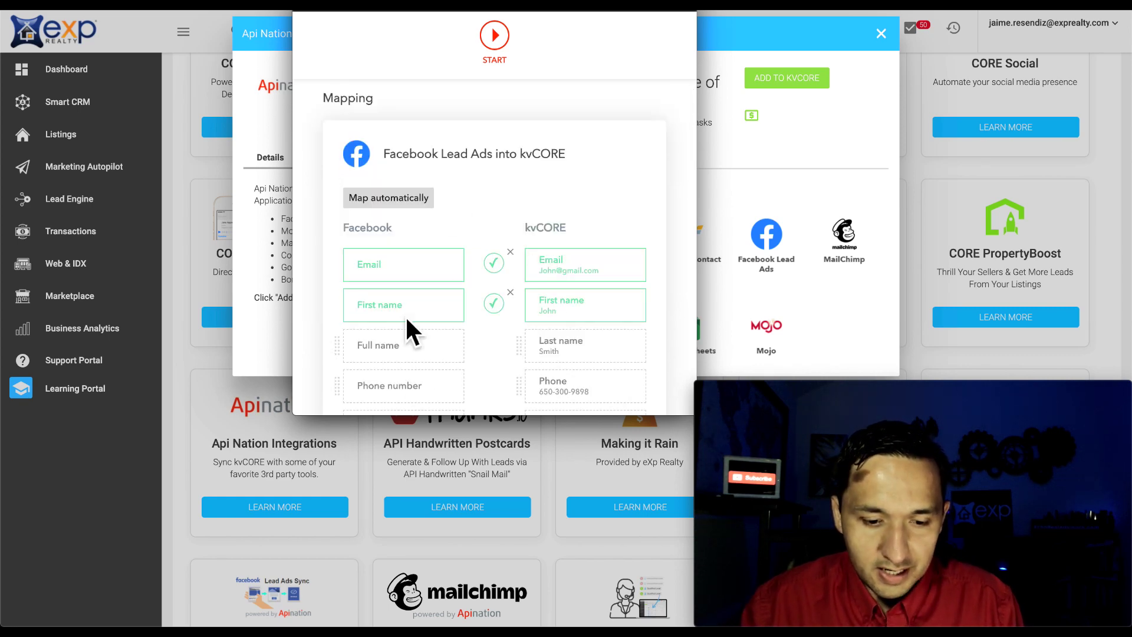
pyautogui.scroll(-3, 405, 319)
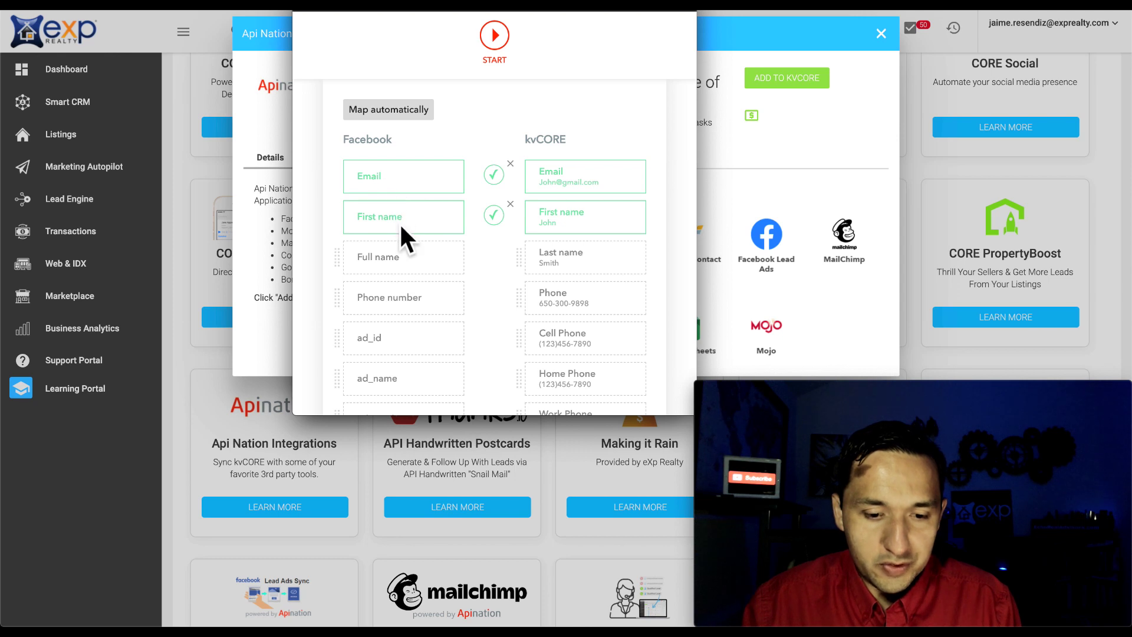
# Pair the Facebook Phone number field with the kvCORE Cell Phone field.
pyautogui.click(394, 306)
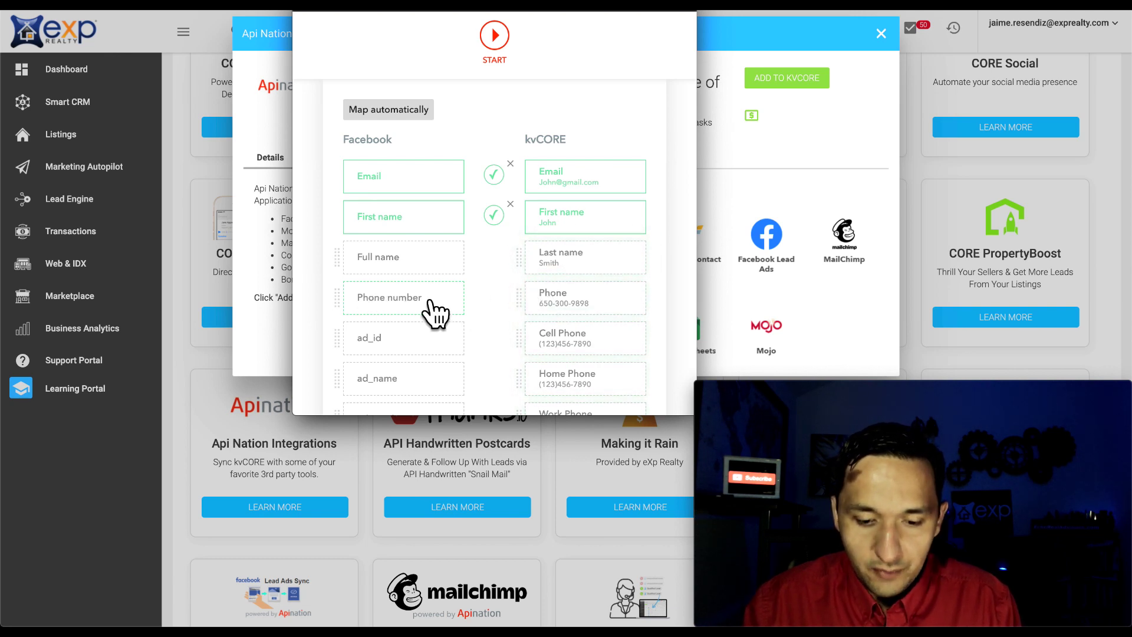
pyautogui.scroll(-1, 430, 313)
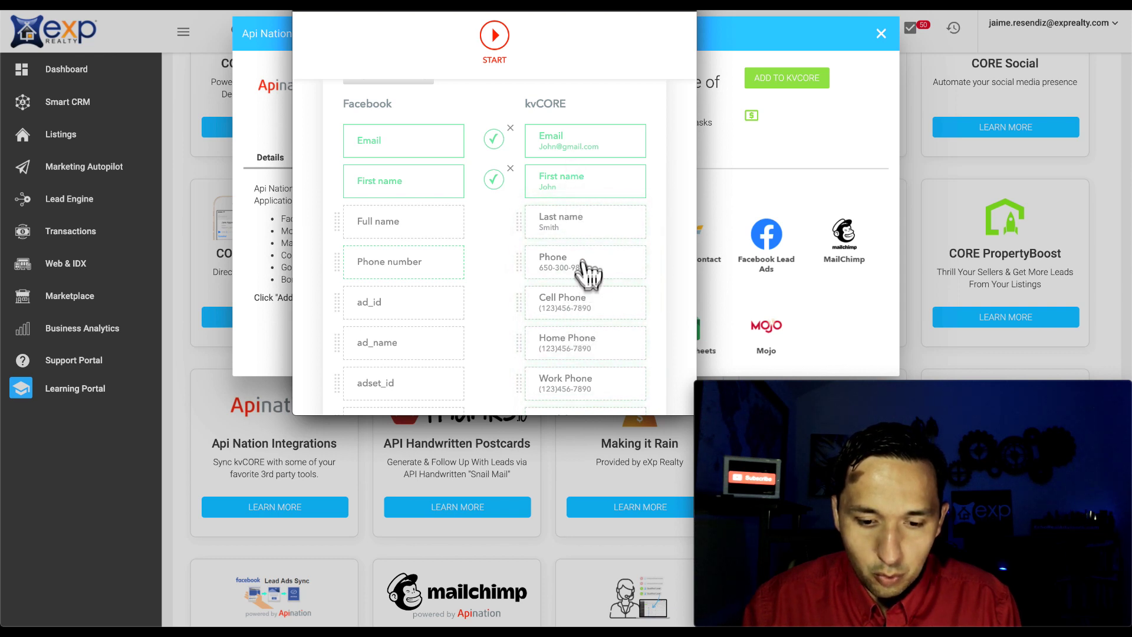
pyautogui.click(563, 302)
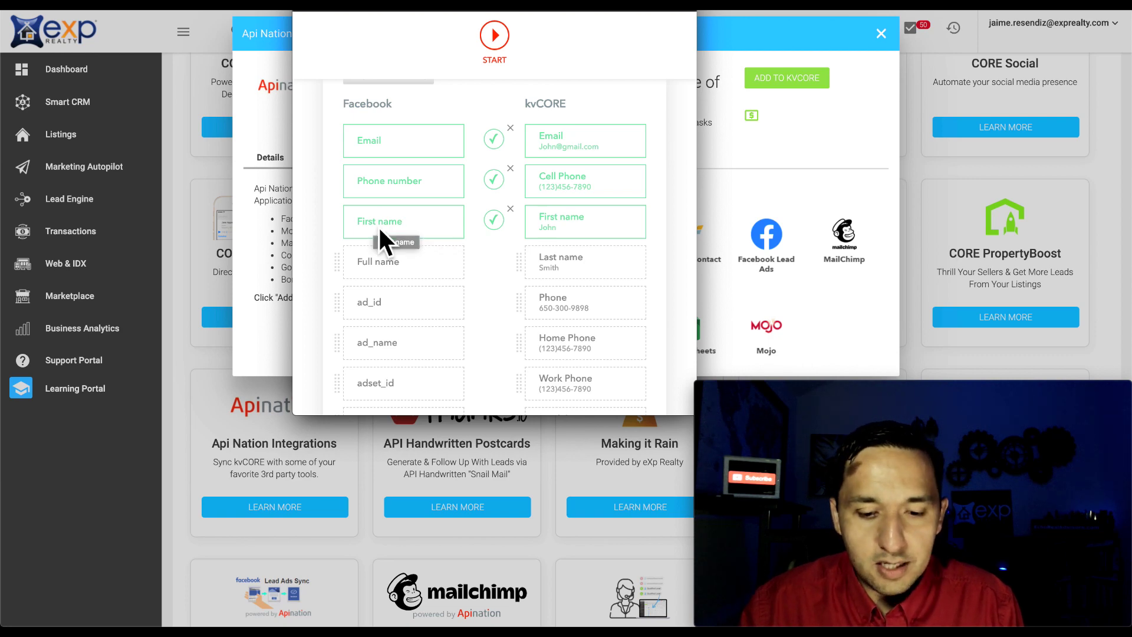
pyautogui.scroll(-10, 491, 278)
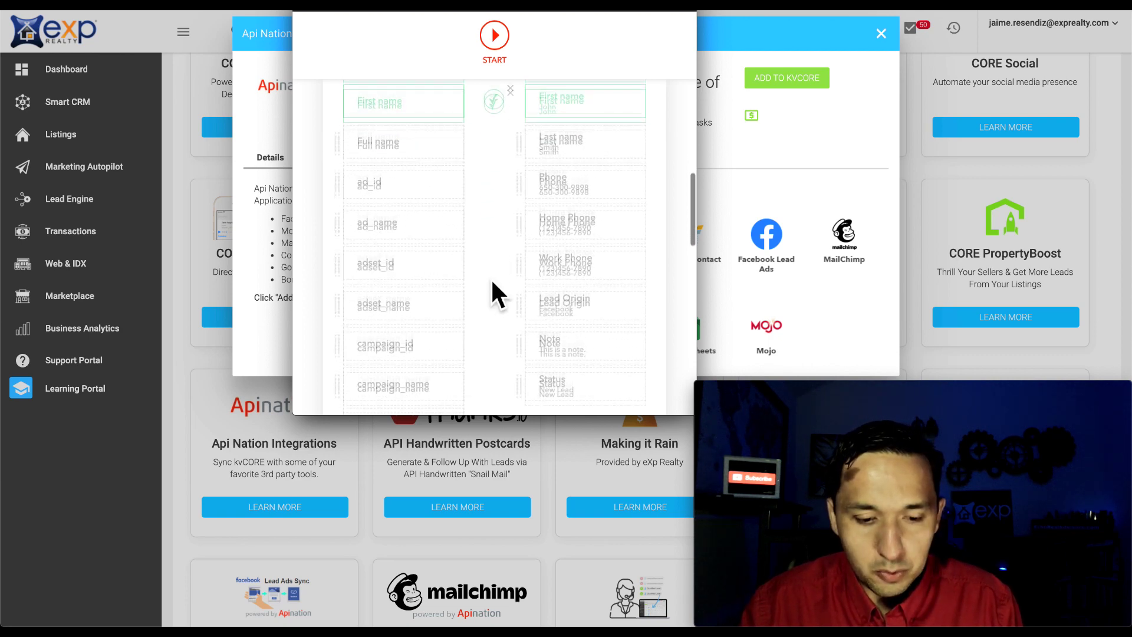
pyautogui.scroll(-6, 493, 282)
pyautogui.scroll(2, 493, 282)
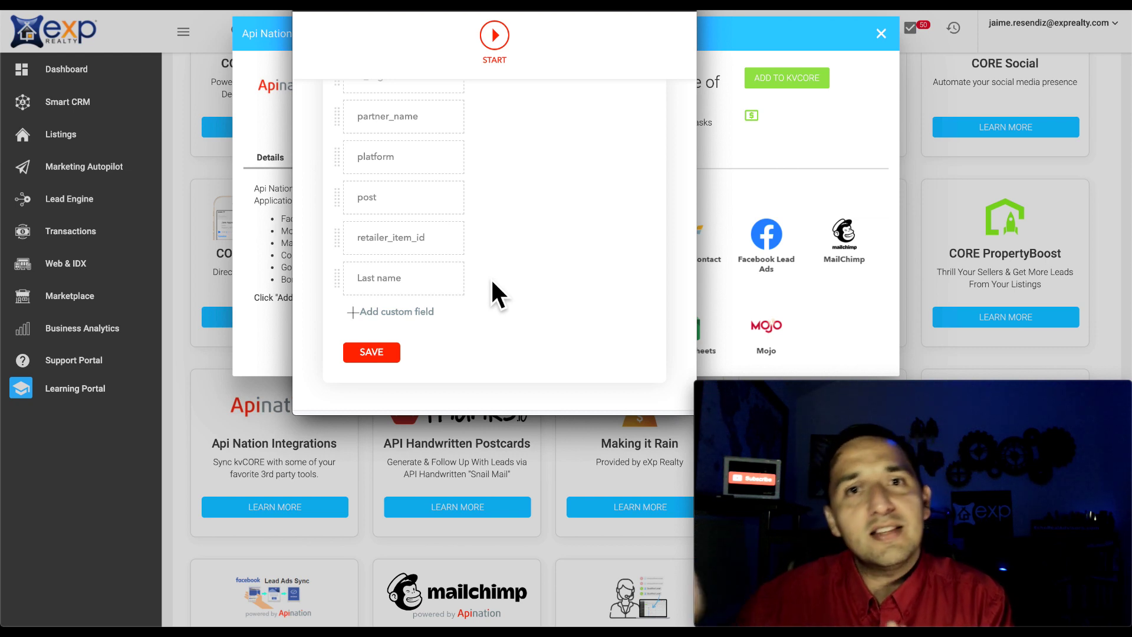
# Create the custom field 'Hashtag' with value '#hashtag' in the lead form field list.
pyautogui.click(390, 313)
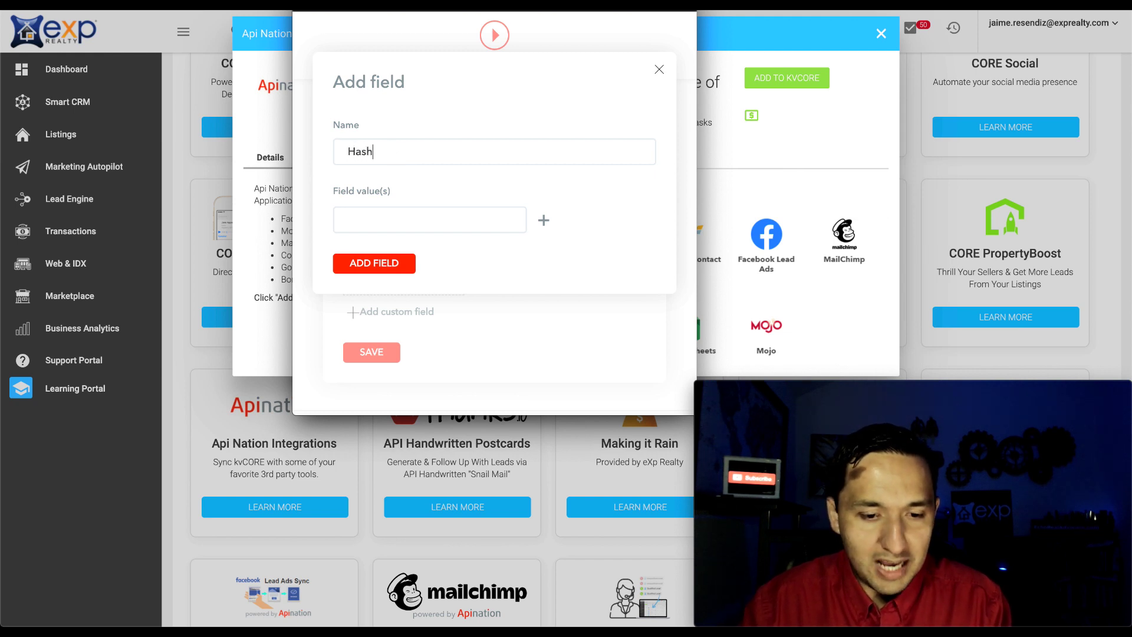
pyautogui.write('Hashtag')
pyautogui.click(377, 227)
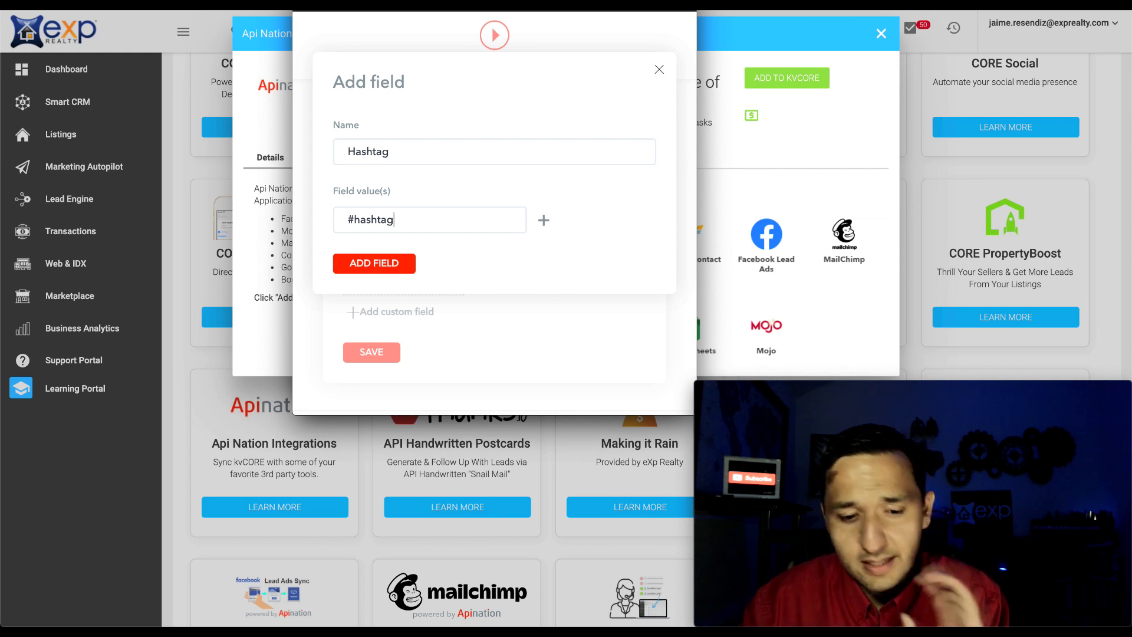
pyautogui.click(383, 265)
pyautogui.scroll(1, 584, 307)
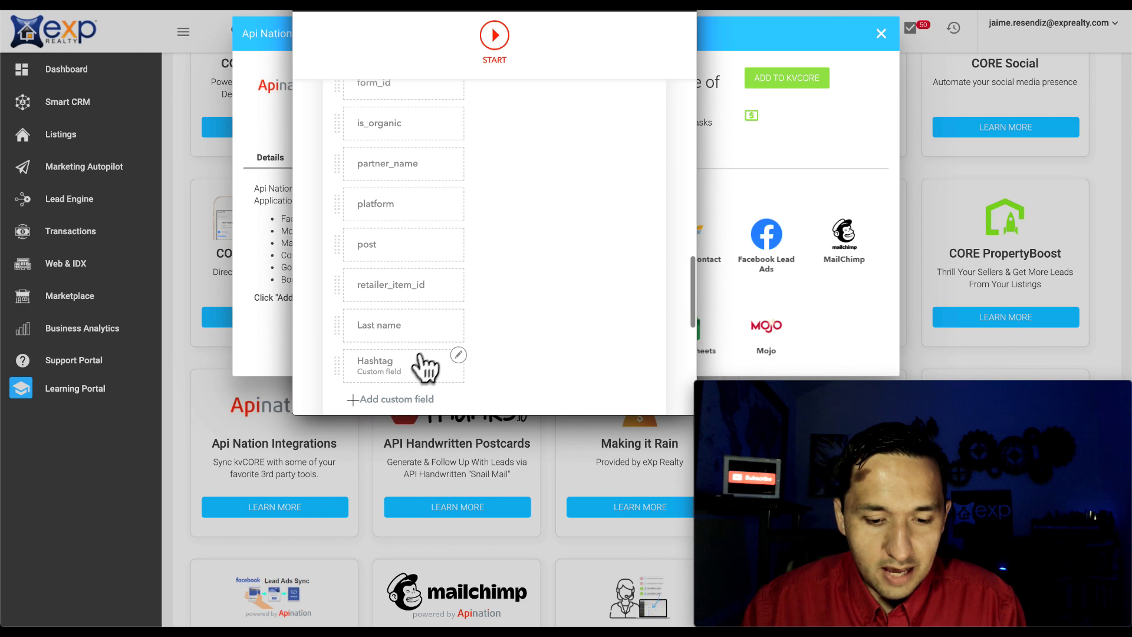
# Map the Hashtag custom field to the kvCORE Note field.
pyautogui.scroll(5, 415, 370)
pyautogui.scroll(-1, 419, 380)
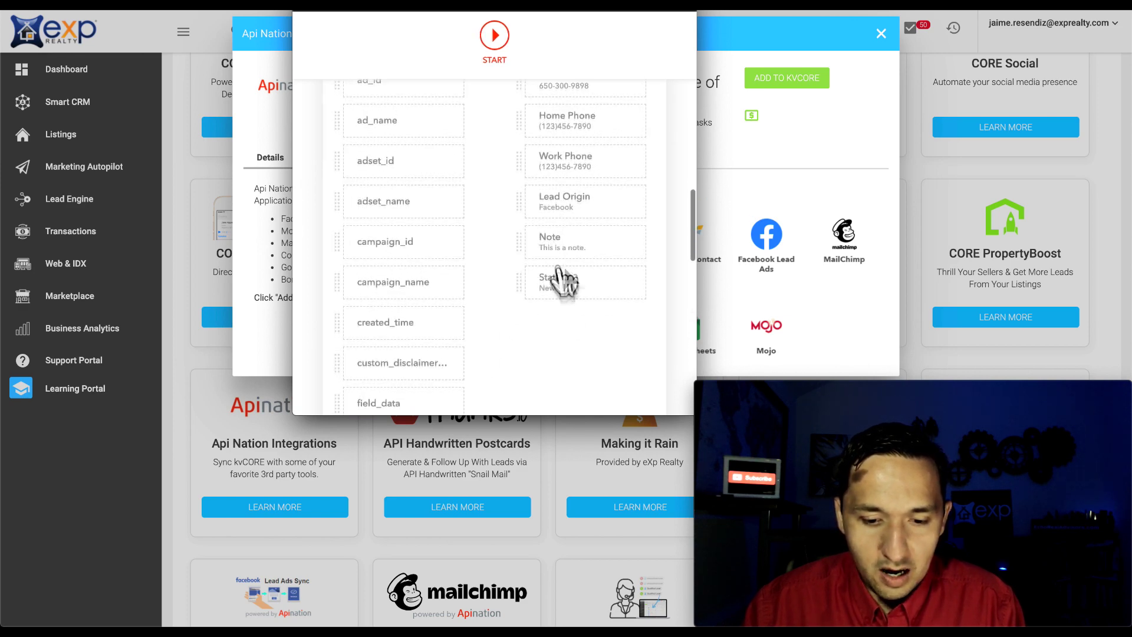
pyautogui.moveTo(542, 278); pyautogui.dragTo(497, 306)
pyautogui.scroll(-10, 497, 305)
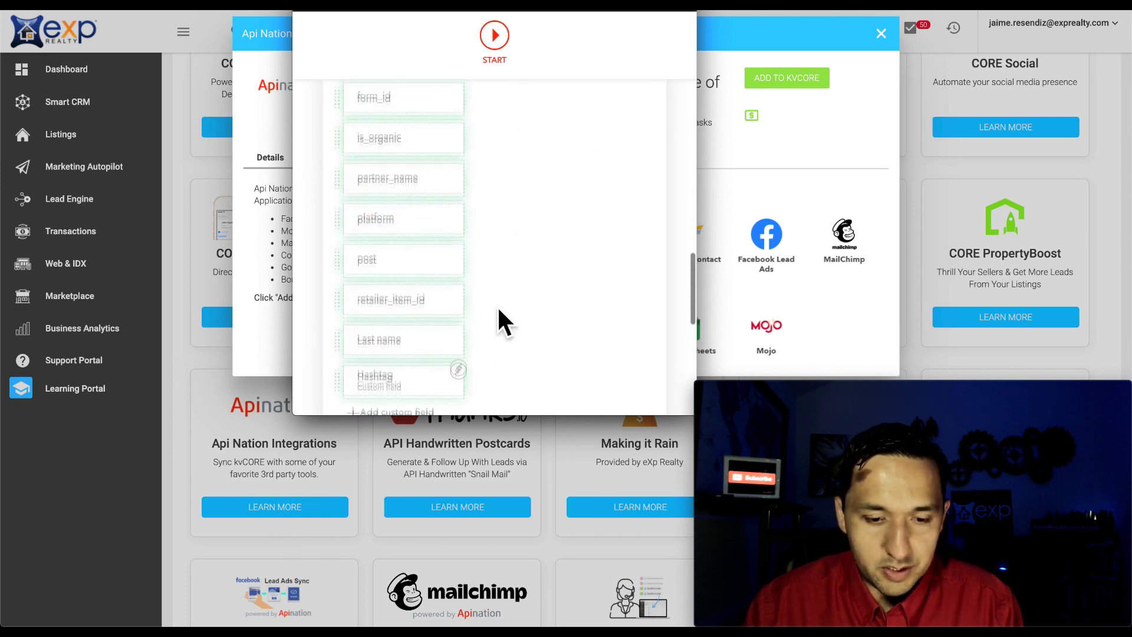
pyautogui.moveTo(403, 176); pyautogui.dragTo(397, 182)
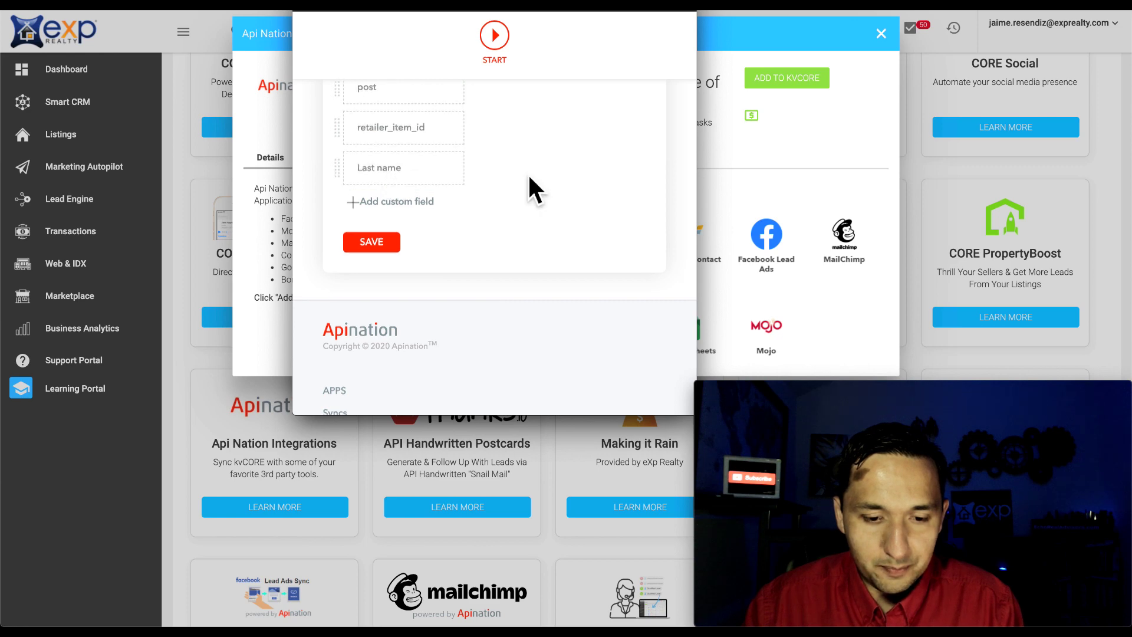
# Start the Facebook Lead Ads into kvCORE sync.
pyautogui.scroll(5, 529, 182)
pyautogui.scroll(5, 544, 177)
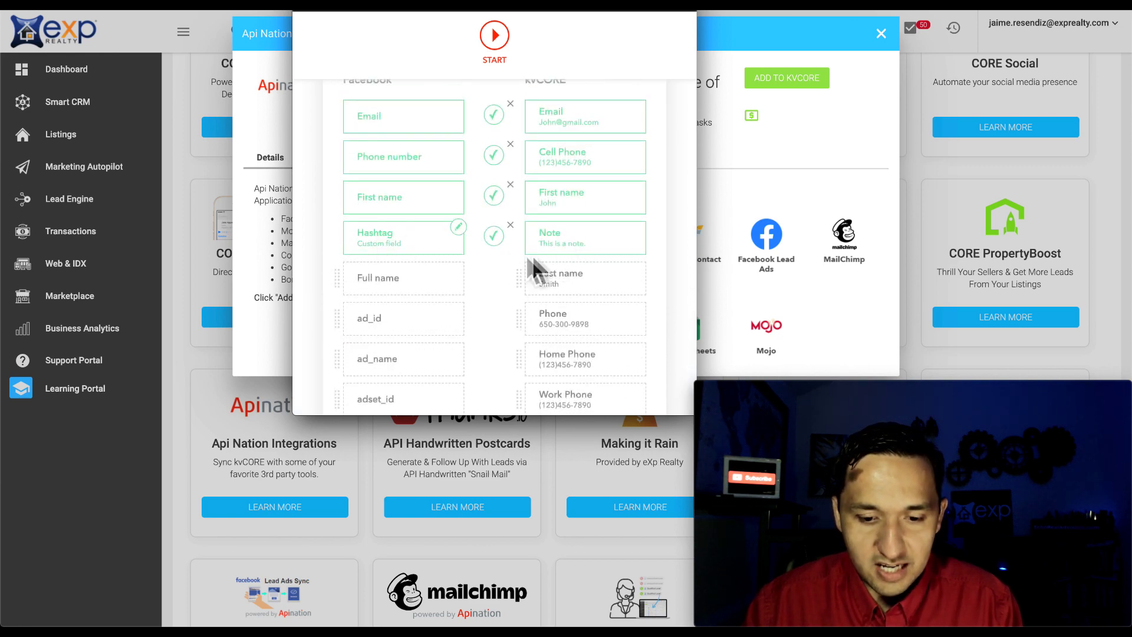
pyautogui.scroll(-10, 496, 318)
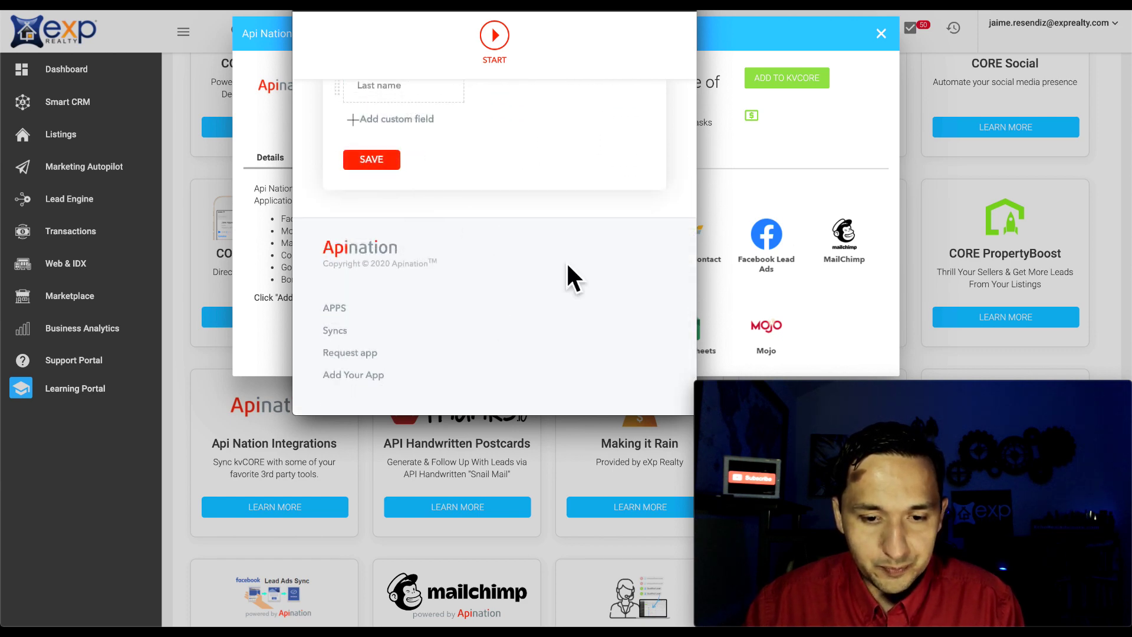
pyautogui.click(493, 246)
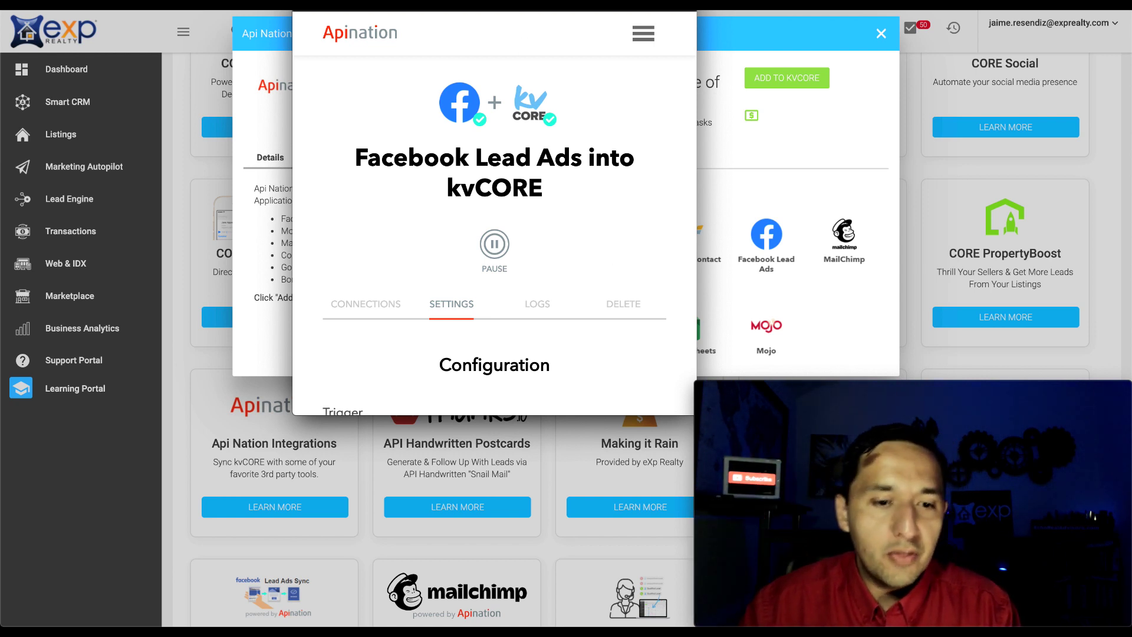
# Switch to the Zapier browser tab showing the dashboard with recommended Facebook Lead Ads Zaps.
pyautogui.hotkey('ctrl', 'Tab')
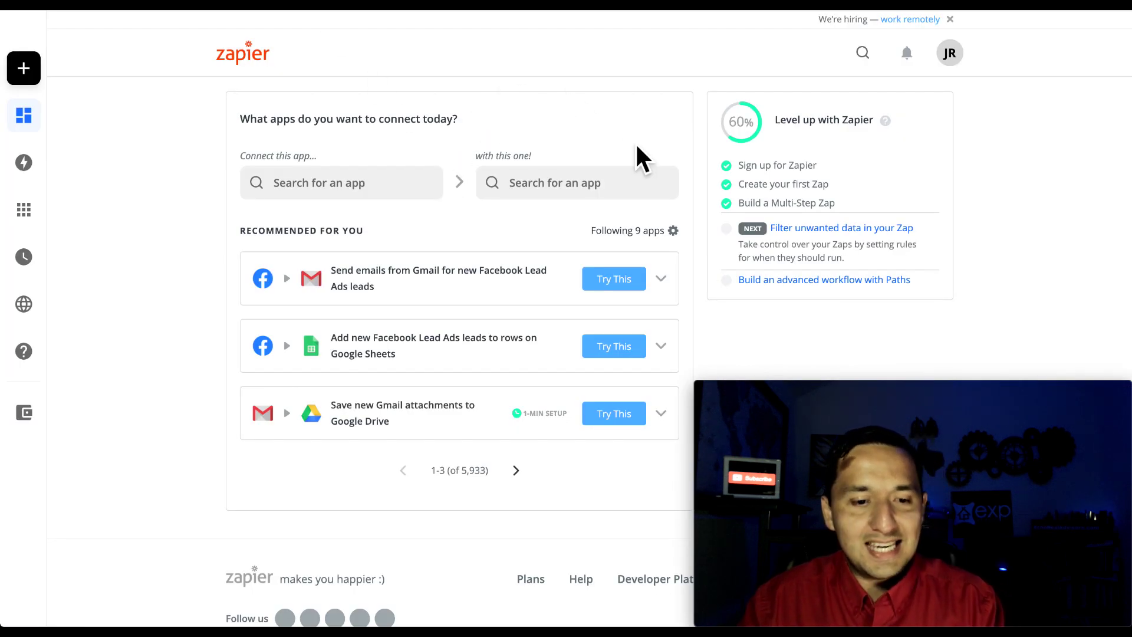